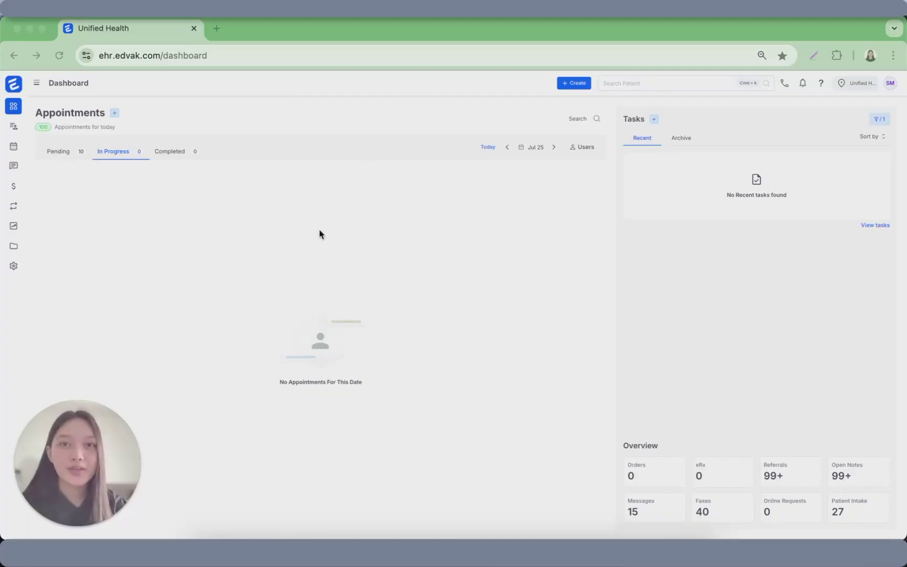
Step: Open the faxes from the dashboard overview and view the Outbox, finishing on the Inbox
{"action": "left_click", "coordinate": [727, 301]}
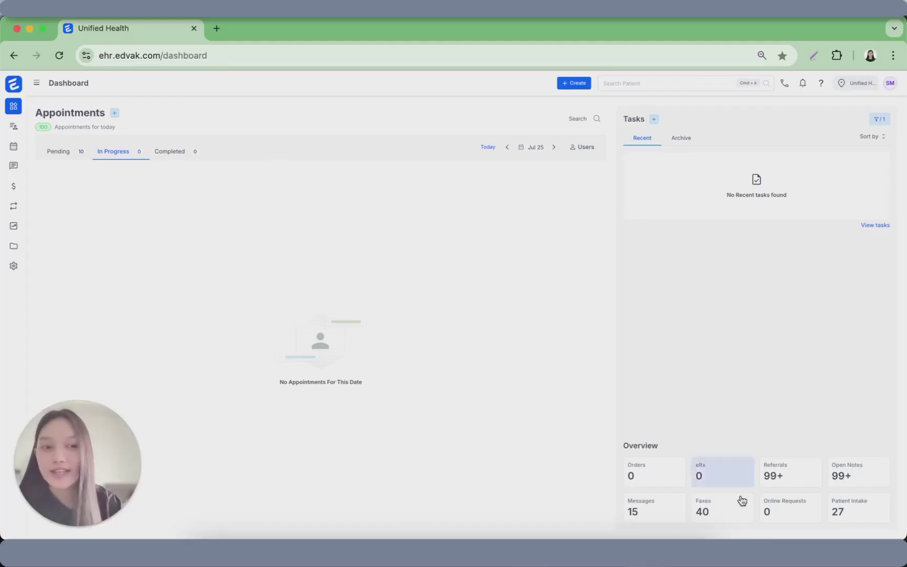
{"action": "left_click", "coordinate": [720, 505]}
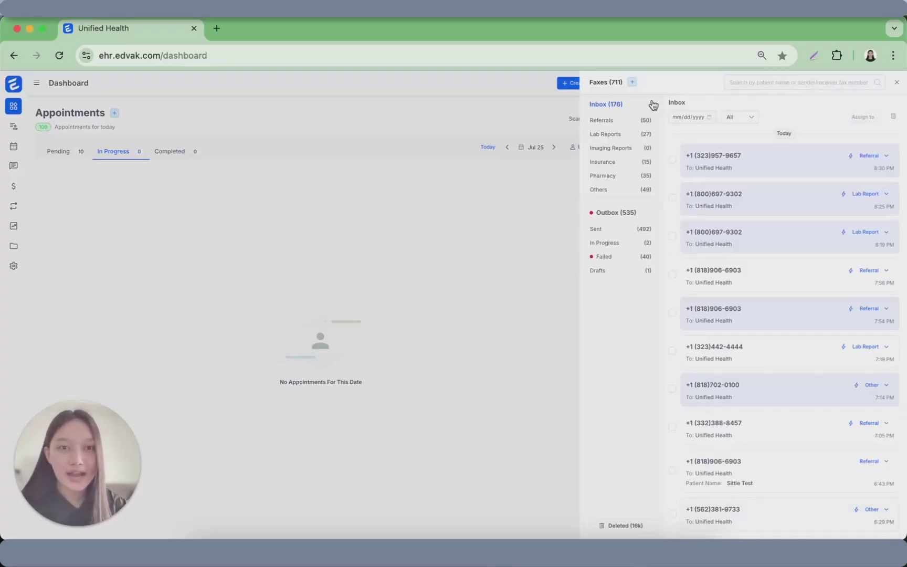
{"action": "left_click", "coordinate": [653, 215]}
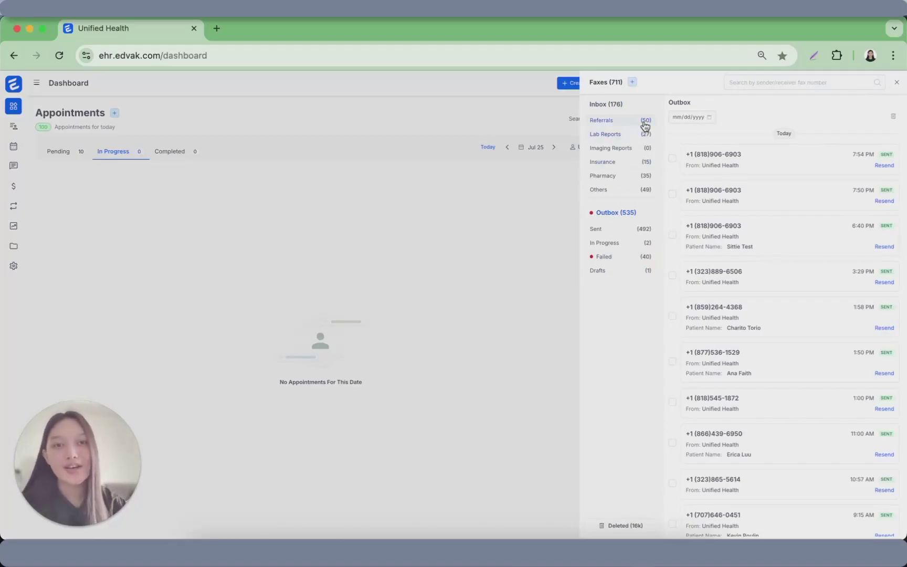
{"action": "left_click", "coordinate": [638, 105]}
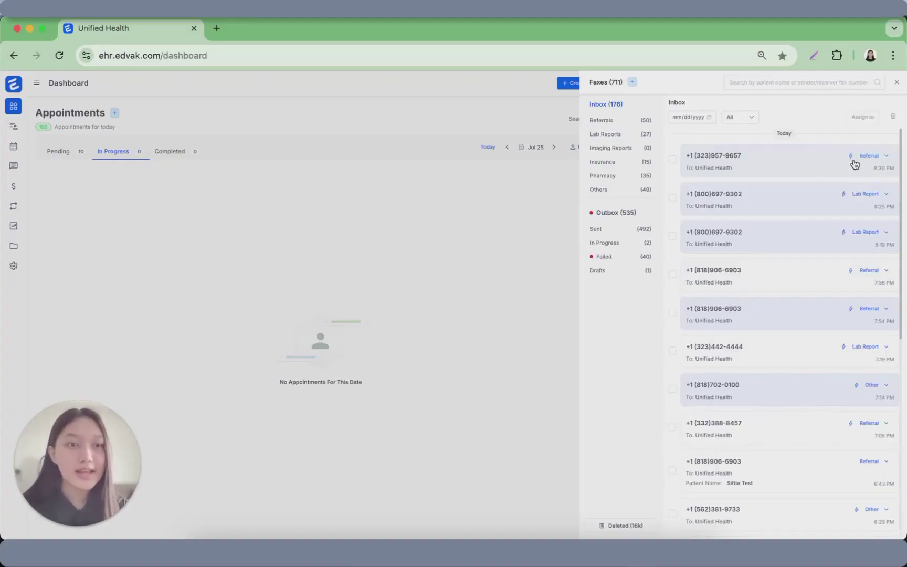
Step: Change the category of the newest Inbox fax to Insurance, and finally set it to Referral
{"action": "mouse_move", "coordinate": [850, 159]}
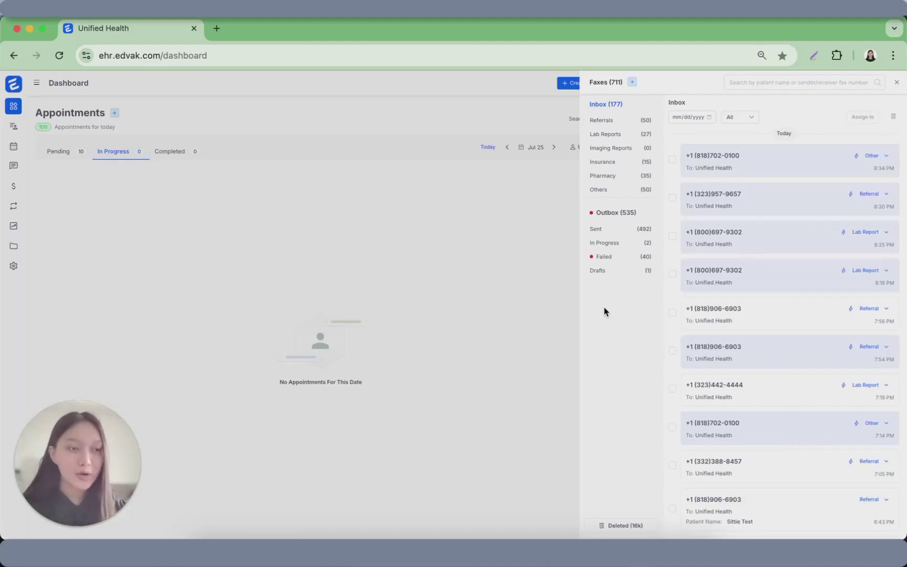
{"action": "left_click", "coordinate": [887, 158]}
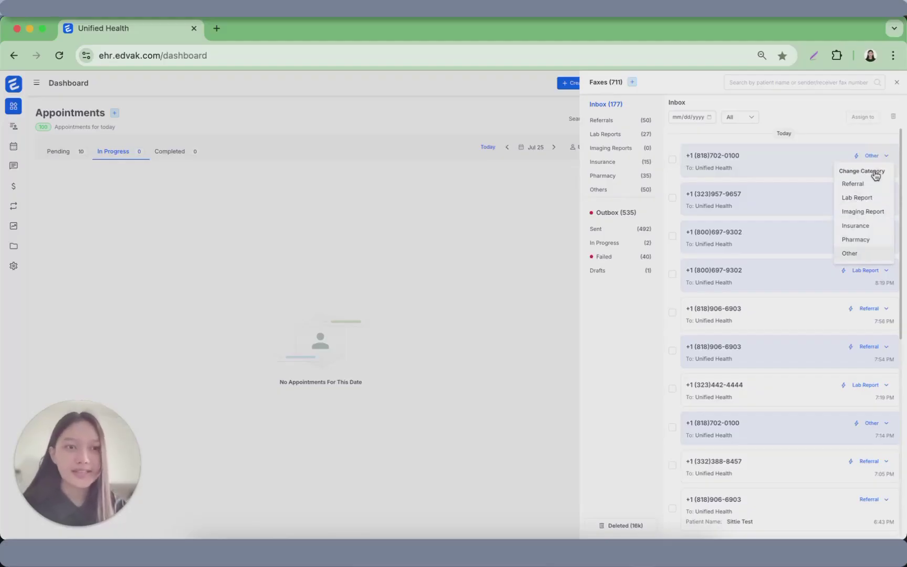
{"action": "left_click", "coordinate": [858, 227]}
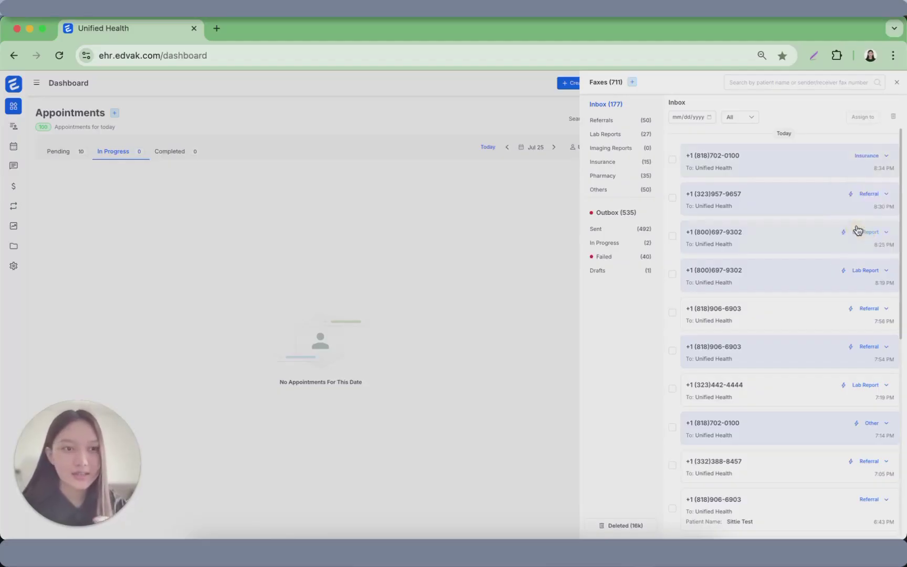
{"action": "left_click", "coordinate": [886, 156]}
{"action": "left_click", "coordinate": [857, 185]}
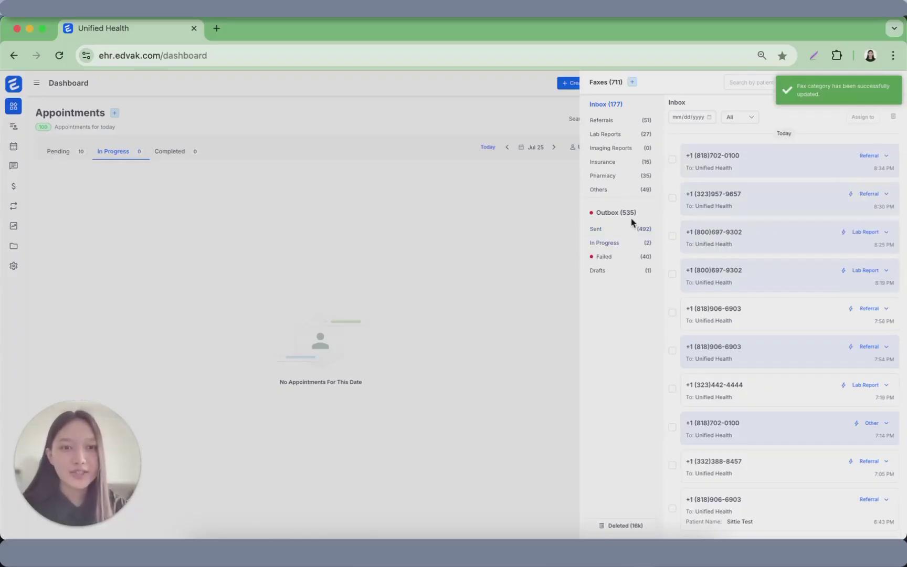
Step: View the Outbox and examine its list of failed faxes
{"action": "left_click", "coordinate": [649, 215]}
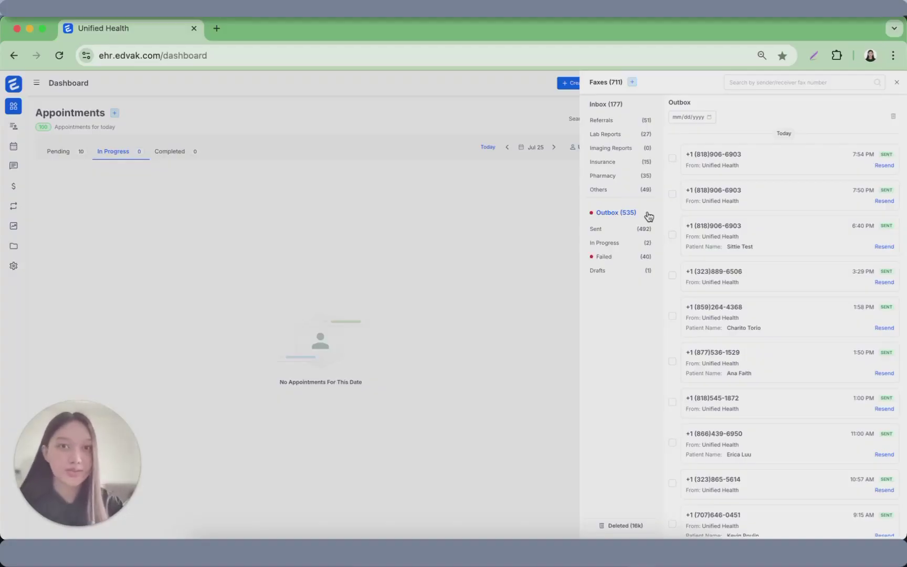
{"action": "left_click", "coordinate": [628, 262]}
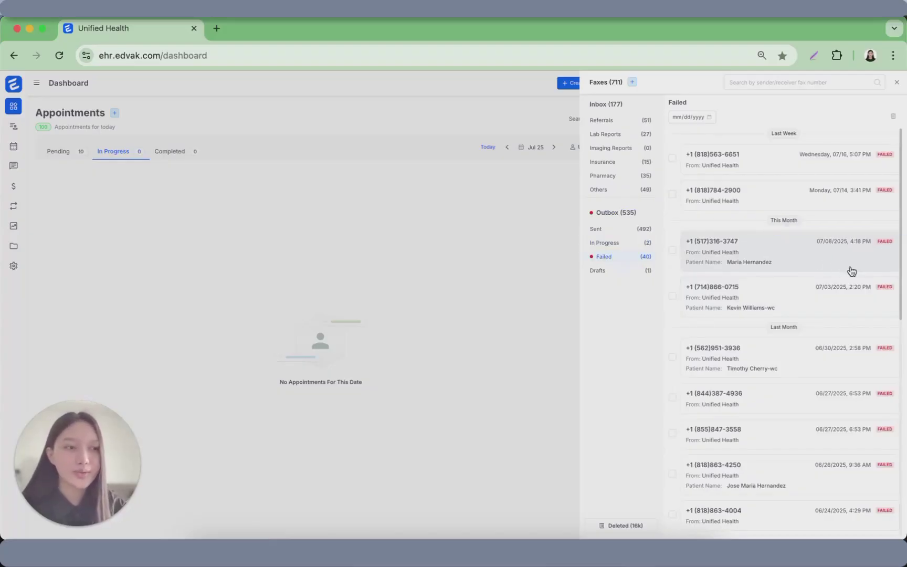
{"action": "mouse_move", "coordinate": [887, 247]}
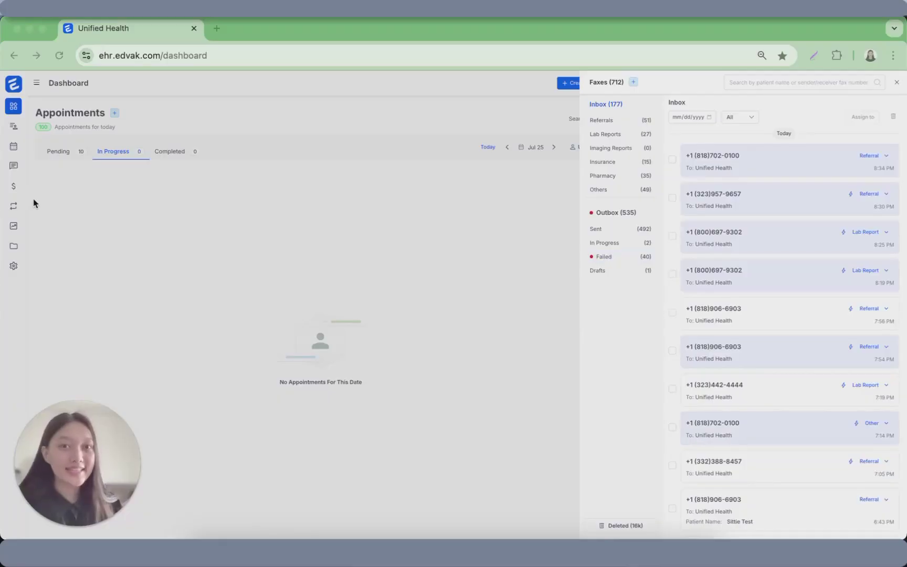
Step: Start a new fax for Unified Health, choosing the sender by name and entering the receiver's fax number
{"action": "left_click", "coordinate": [634, 83]}
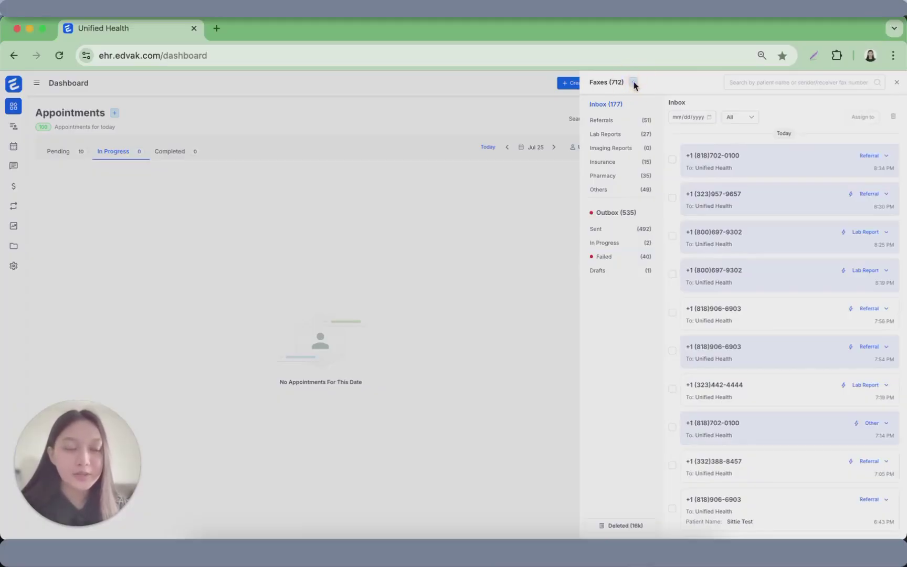
{"action": "left_click", "coordinate": [634, 84]}
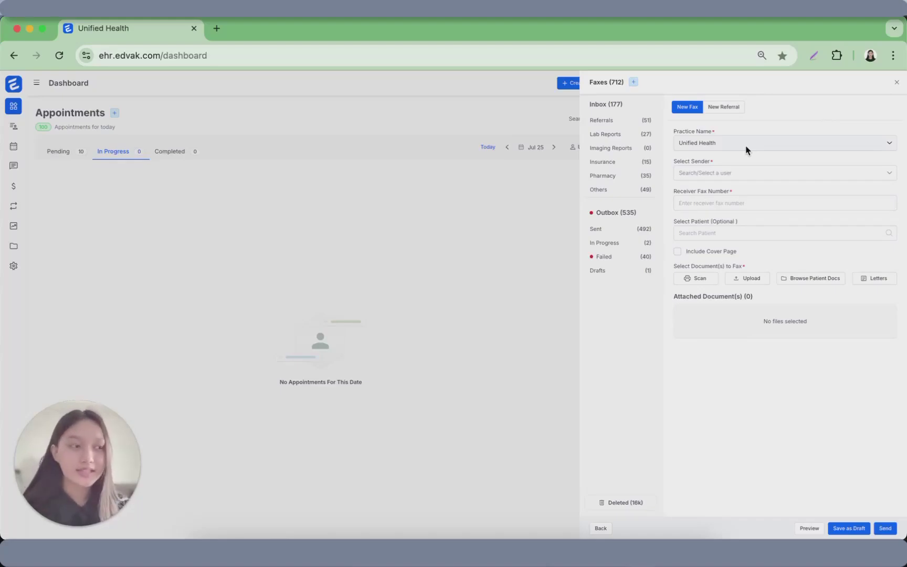
{"action": "left_click", "coordinate": [727, 173]}
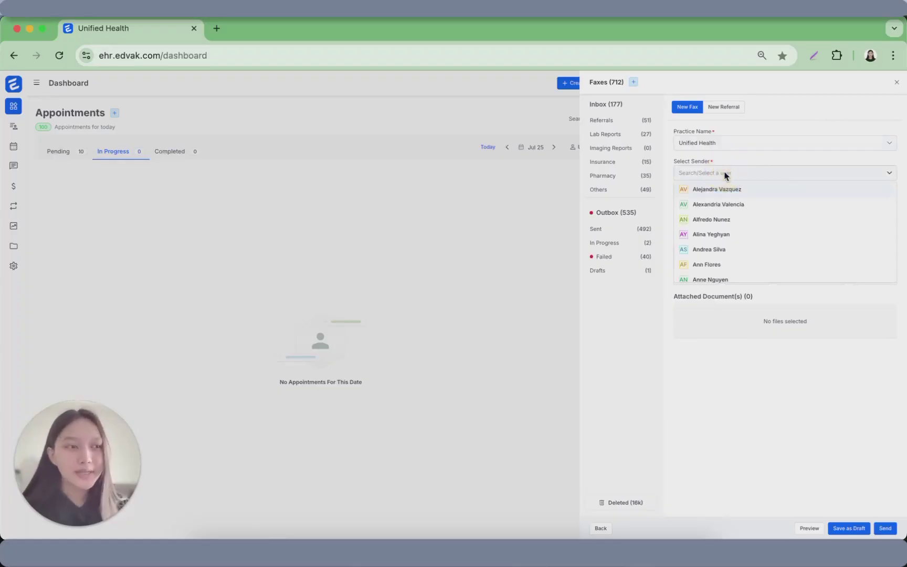
{"action": "type", "text": "Sitt"}
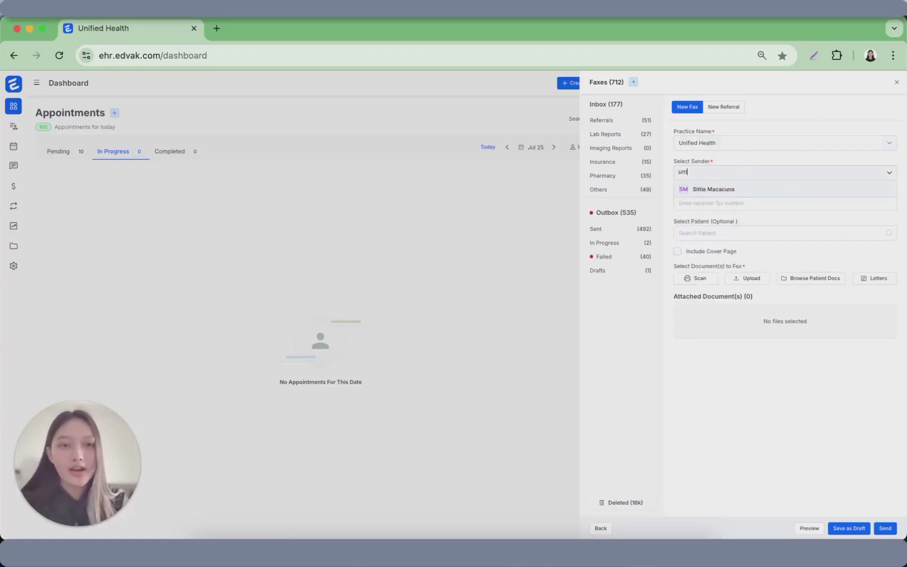
{"action": "left_click", "coordinate": [728, 185]}
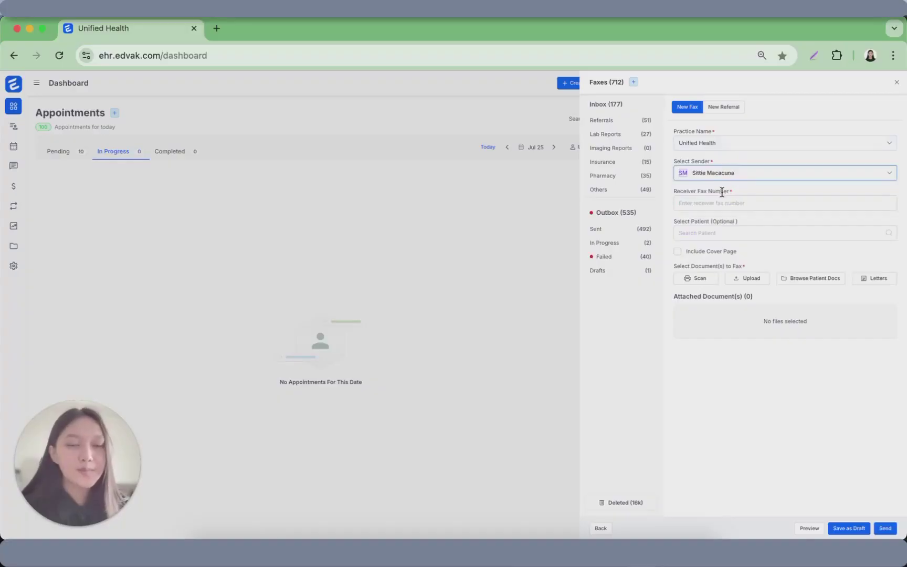
{"action": "left_click", "coordinate": [713, 205]}
{"action": "key", "text": "super+v"}
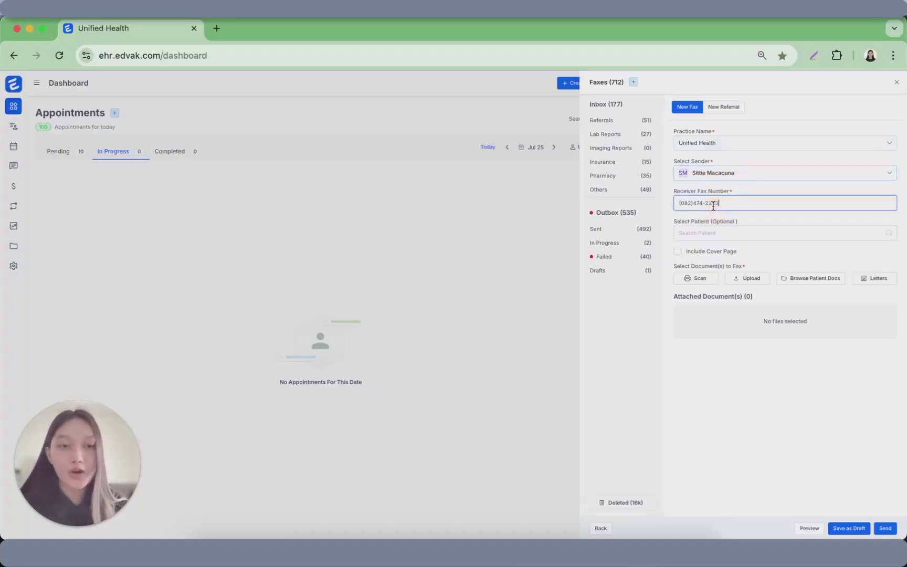
{"action": "left_click", "coordinate": [733, 233]}
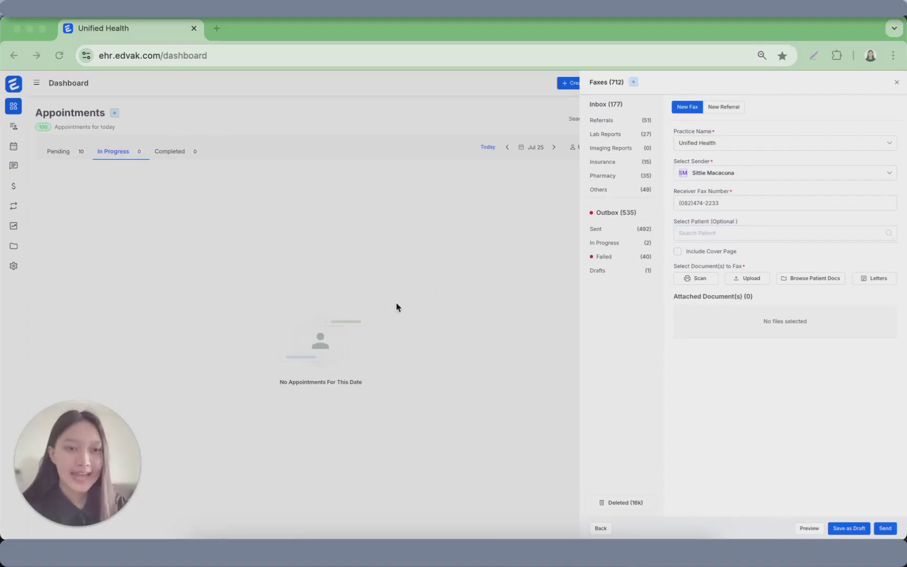
Step: Upload Sample Auth.pdf from the computer's Downloads folder and include it as the new fax's attached document
{"action": "left_click", "coordinate": [715, 283]}
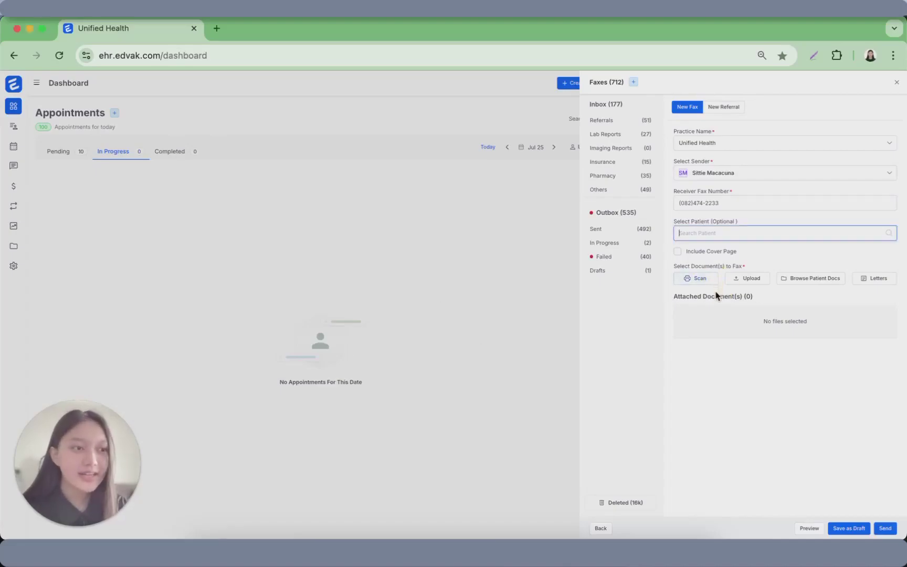
{"action": "left_click", "coordinate": [767, 292]}
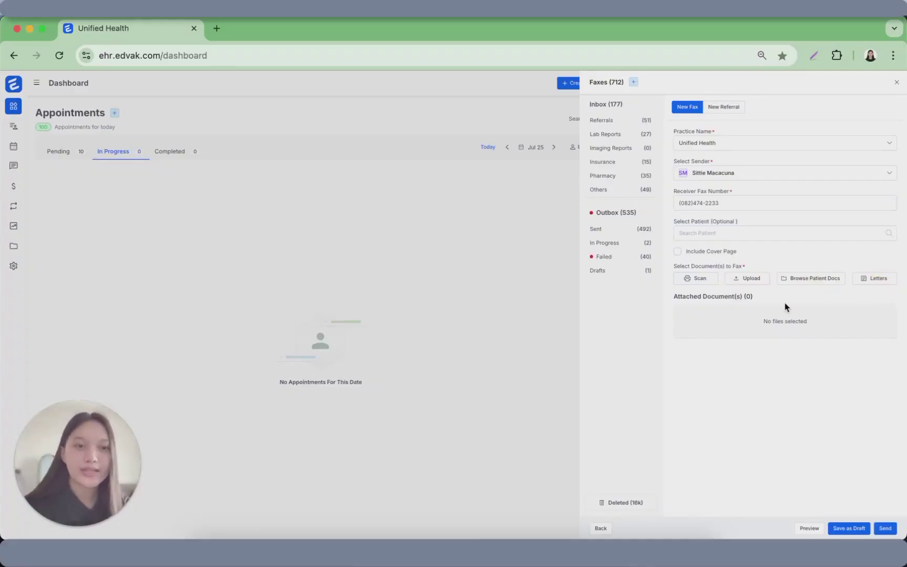
{"action": "left_click", "coordinate": [788, 278]}
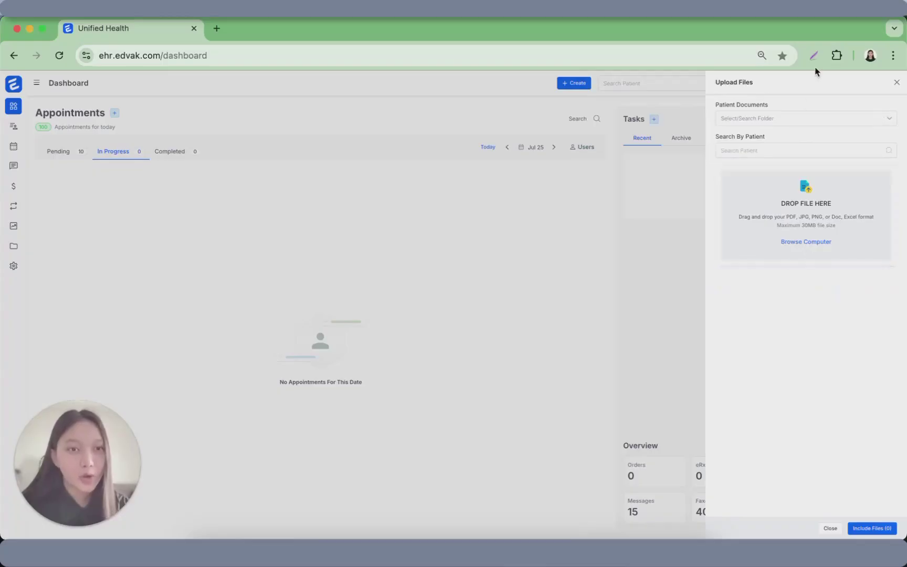
{"action": "left_click", "coordinate": [782, 122]}
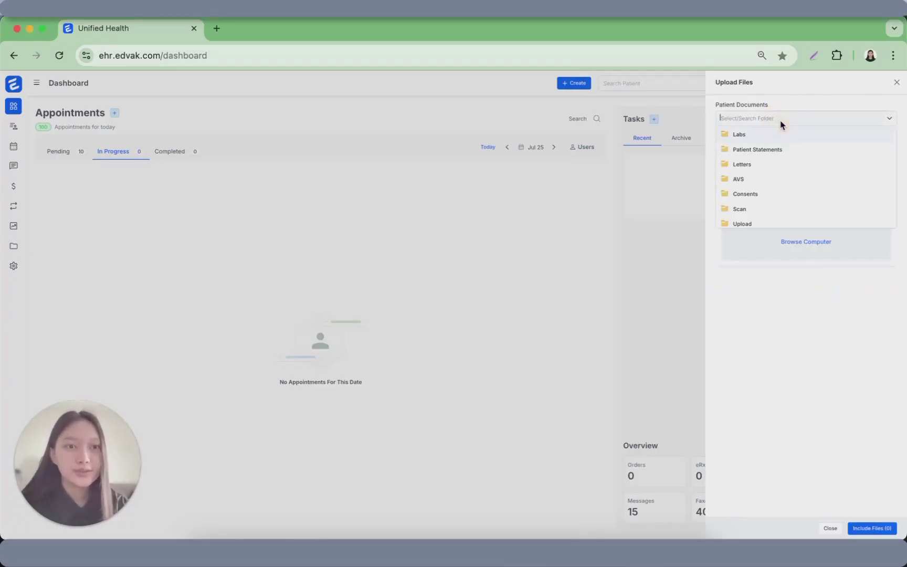
{"action": "left_click", "coordinate": [806, 103]}
{"action": "left_click", "coordinate": [817, 241]}
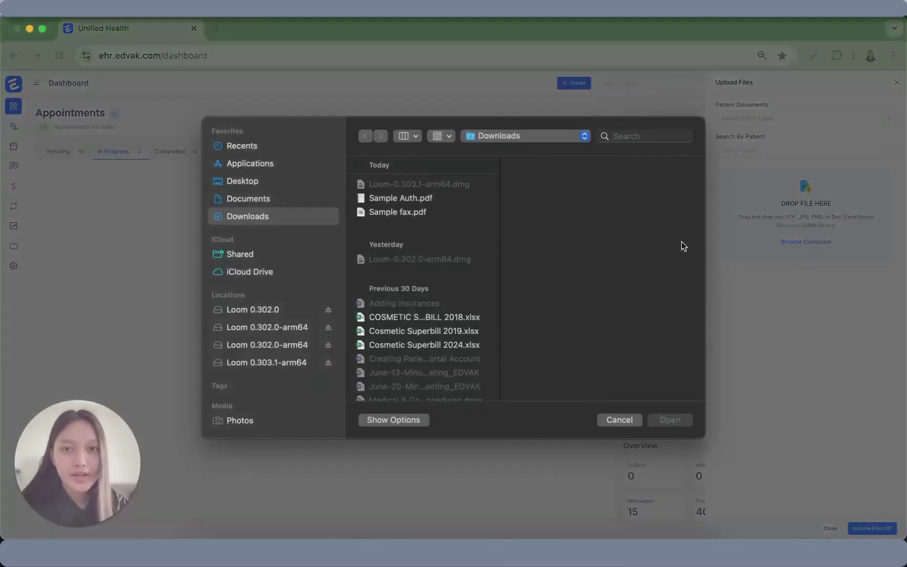
{"action": "double_click", "coordinate": [402, 197]}
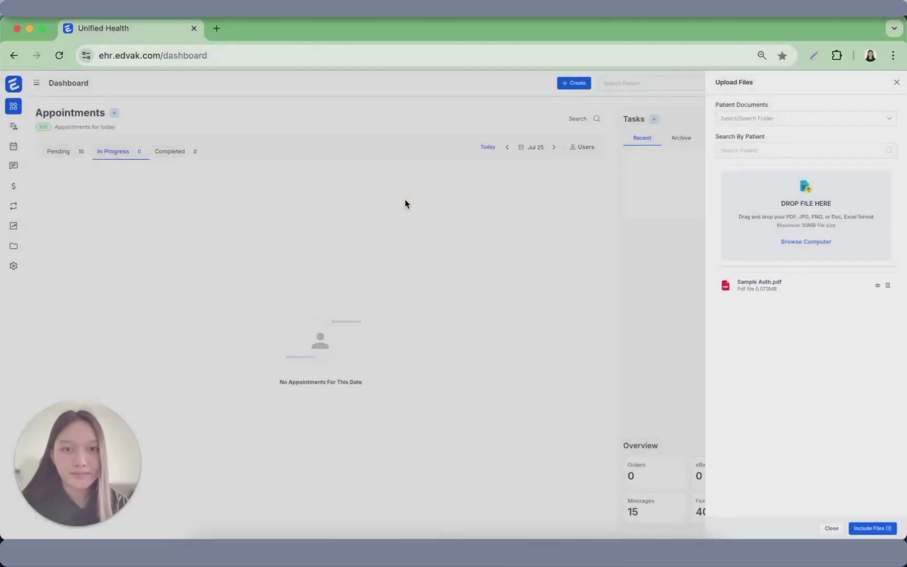
{"action": "left_click", "coordinate": [877, 527]}
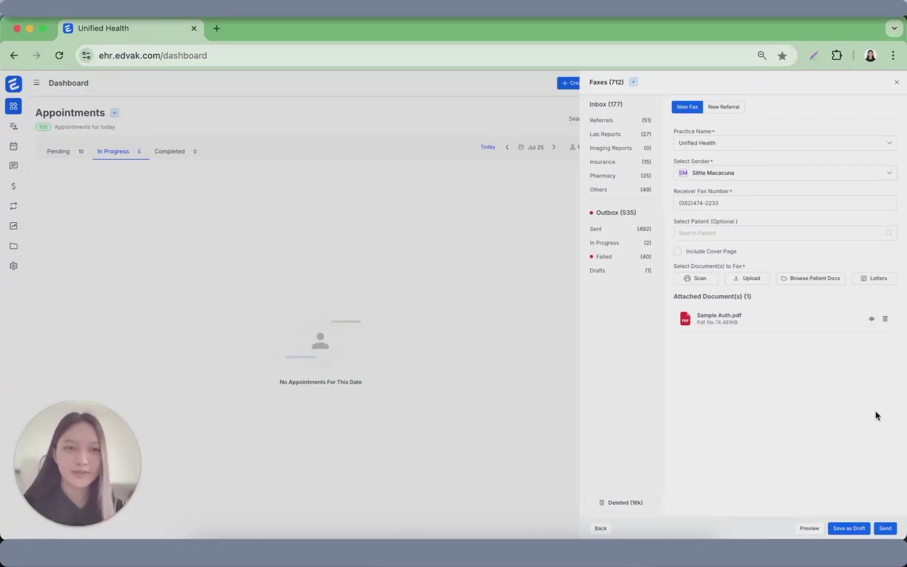
Step: Preview the composed fax and read through both of its pages
{"action": "left_click", "coordinate": [808, 529]}
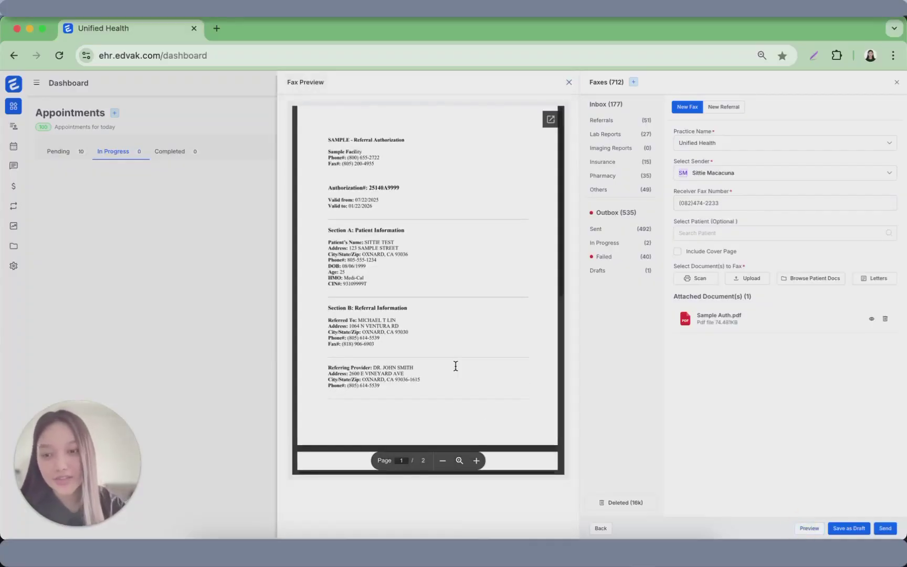
{"action": "scroll", "coordinate": [456, 366], "scroll_direction": "down", "scroll_amount": 10}
{"action": "left_click", "coordinate": [709, 425]}
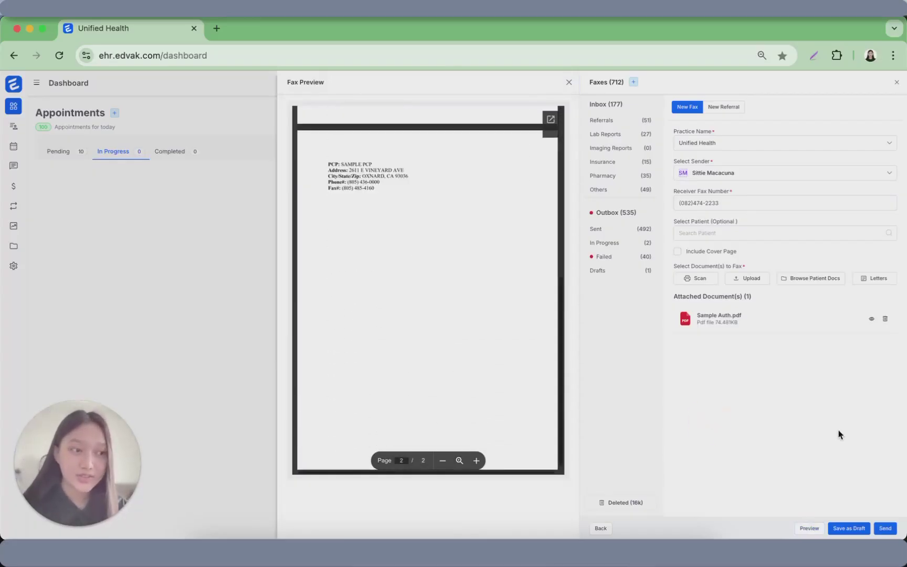
Step: Send the fax and view the outgoing faxes that are In Progress
{"action": "left_click", "coordinate": [850, 522]}
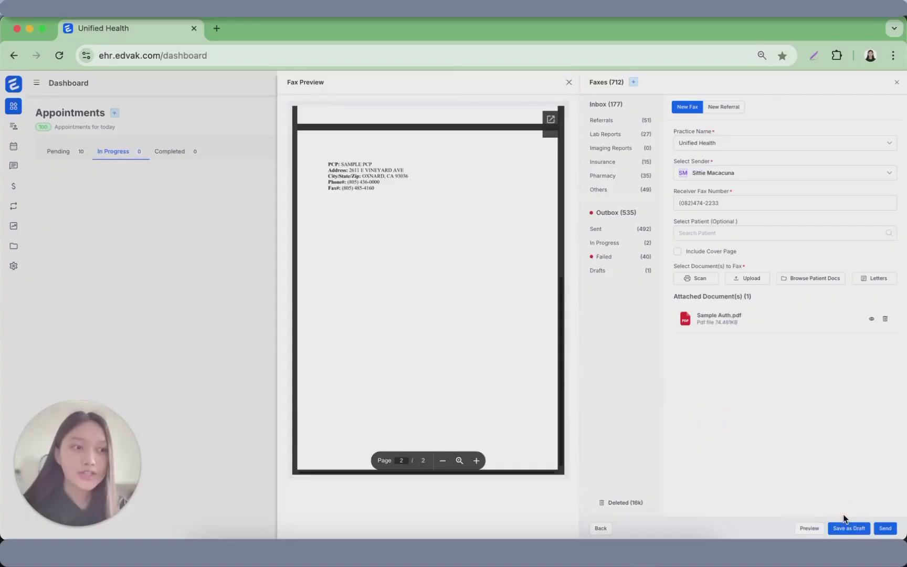
{"action": "left_click", "coordinate": [887, 519]}
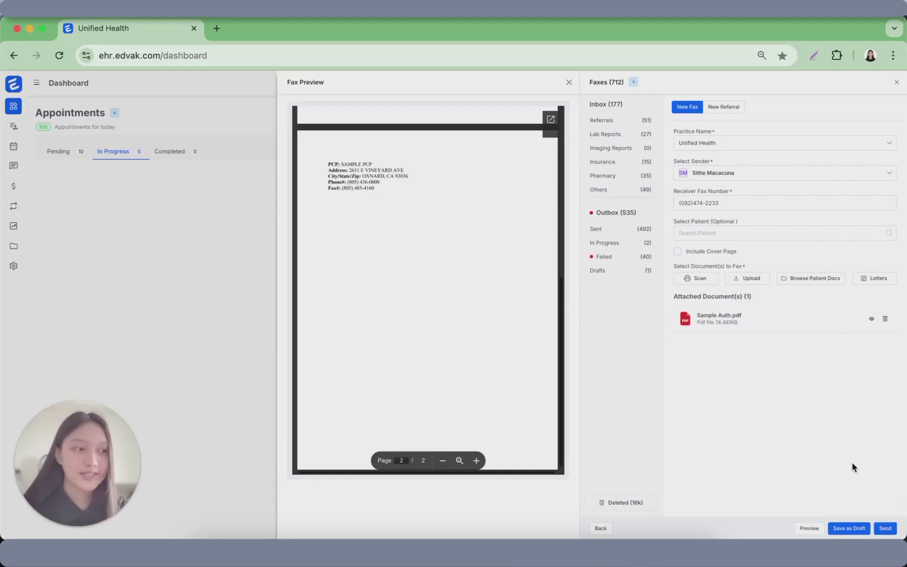
{"action": "left_click", "coordinate": [885, 529]}
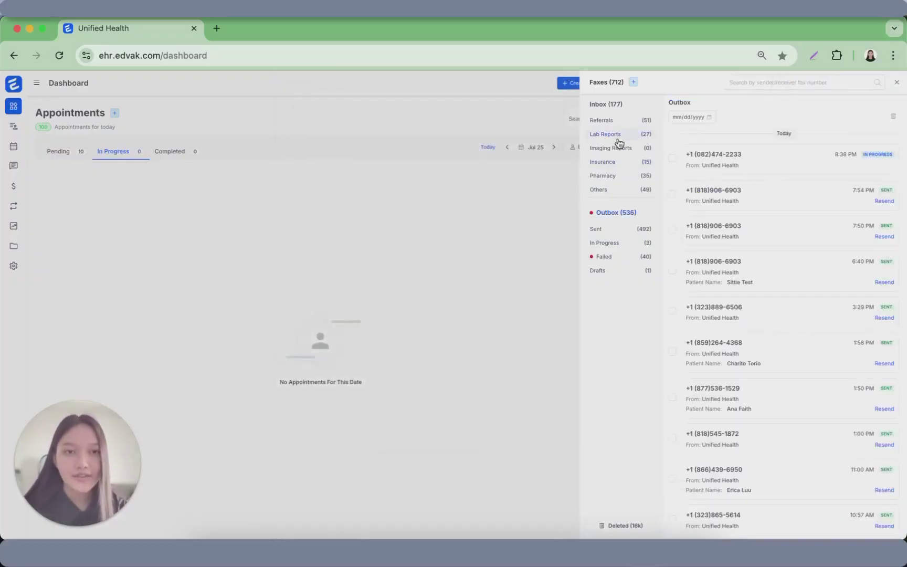
{"action": "left_click", "coordinate": [612, 245]}
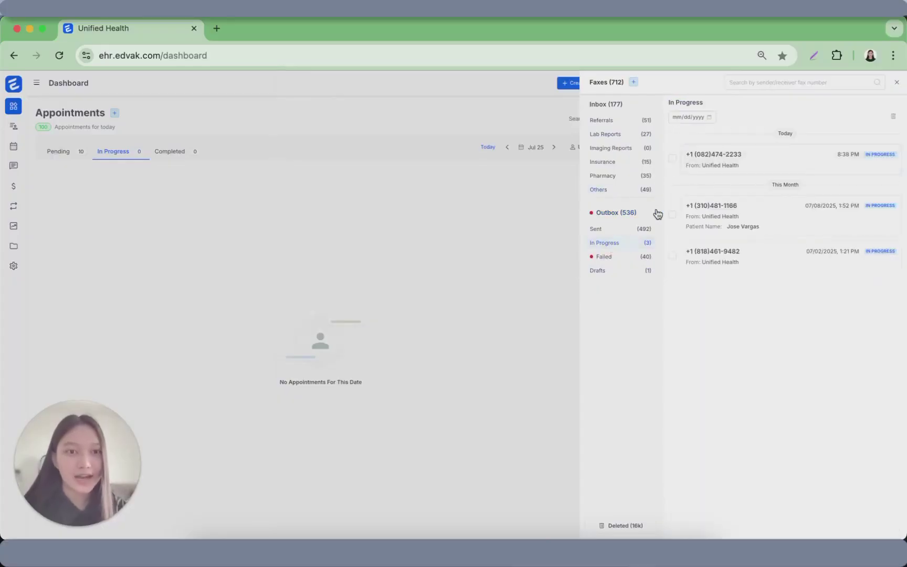
{"action": "left_click", "coordinate": [868, 168]}
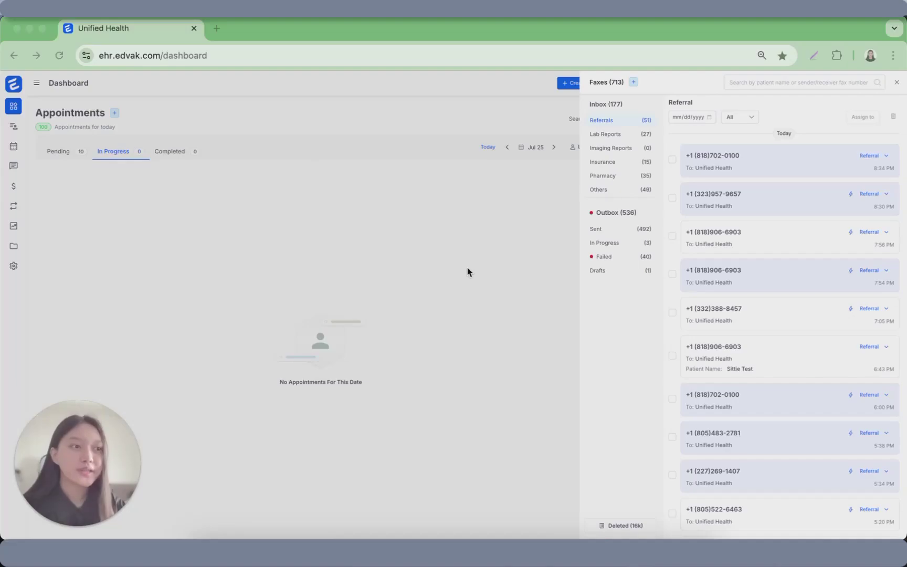
Step: Open the 7:56 PM referral fax and extract its data with AI, highlighting the note about reviewing extracted data
{"action": "left_click", "coordinate": [809, 205]}
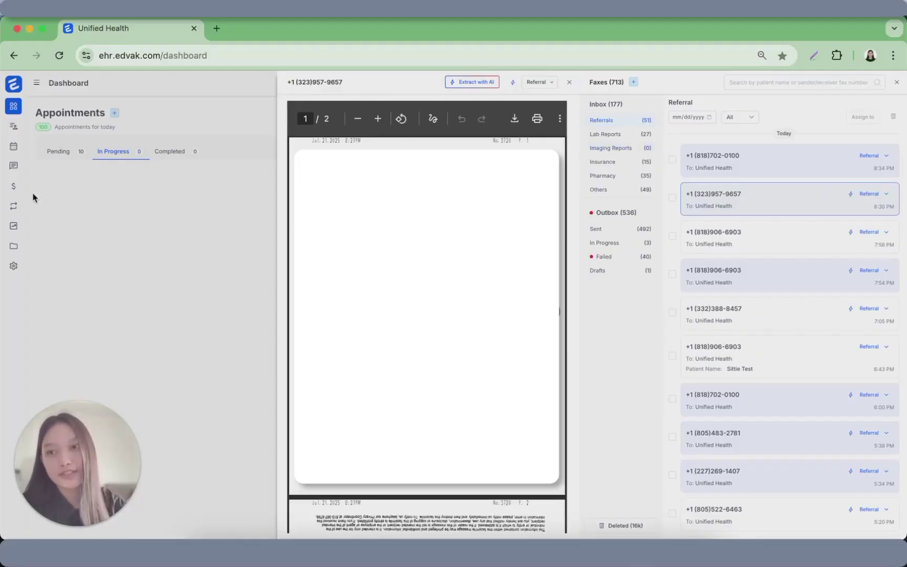
{"action": "key", "text": "Down"}
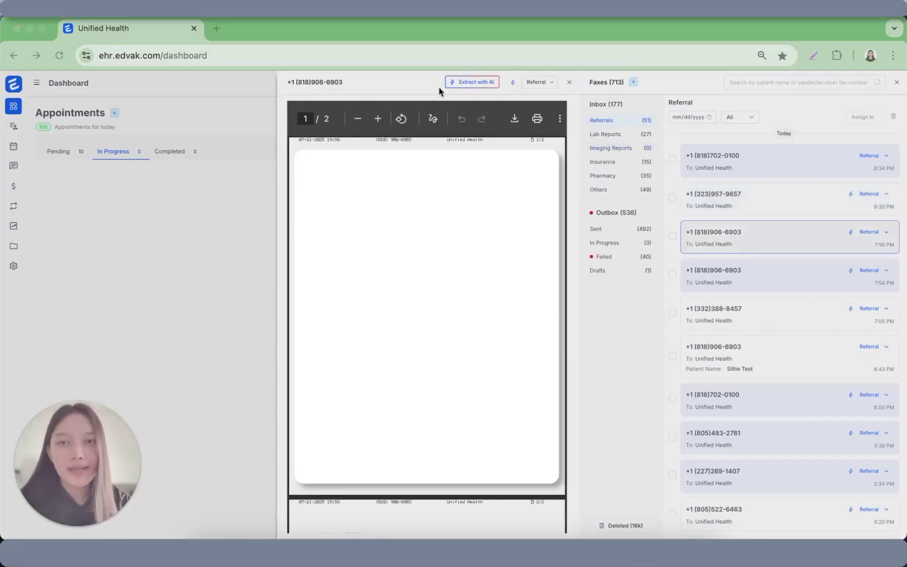
{"action": "left_click", "coordinate": [467, 88]}
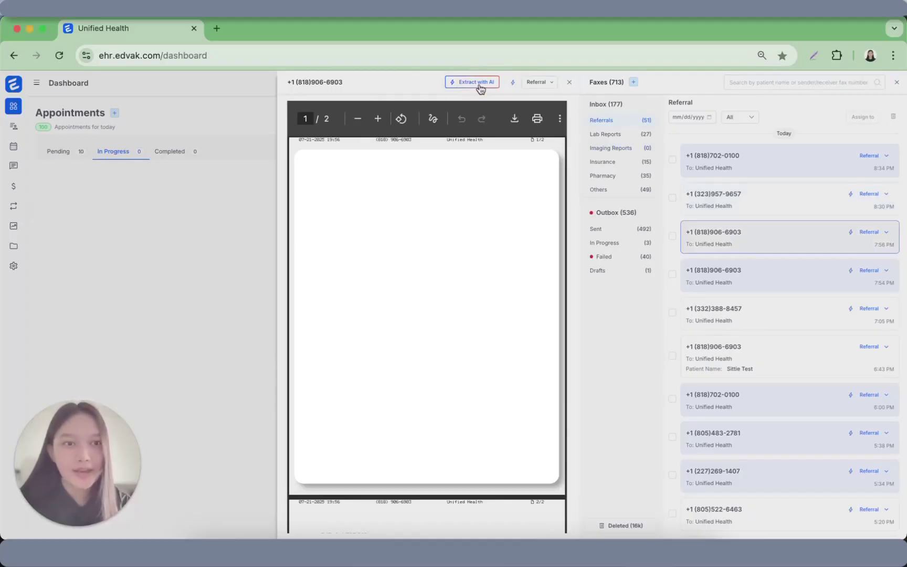
{"action": "left_click", "coordinate": [479, 87]}
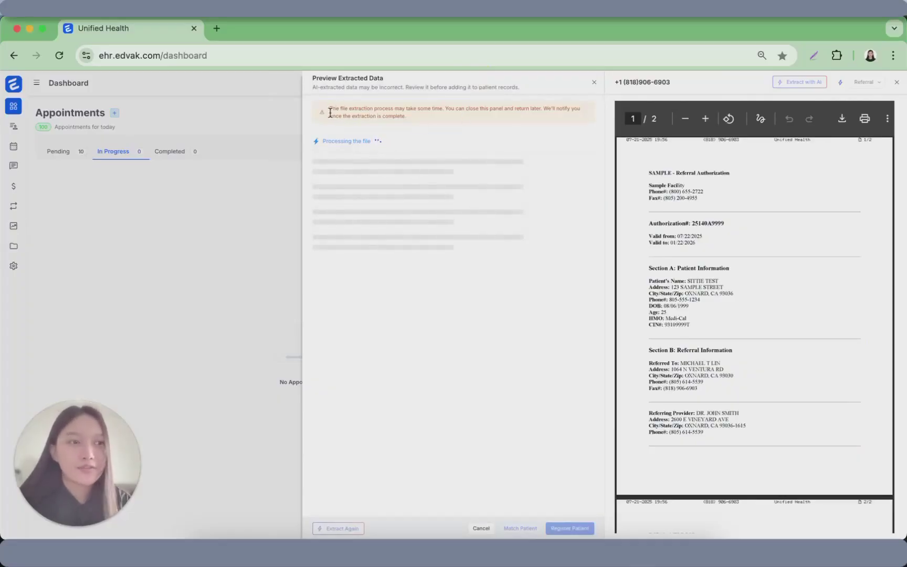
{"action": "left_click_drag", "start_coordinate": [359, 88], "coordinate": [543, 90]}
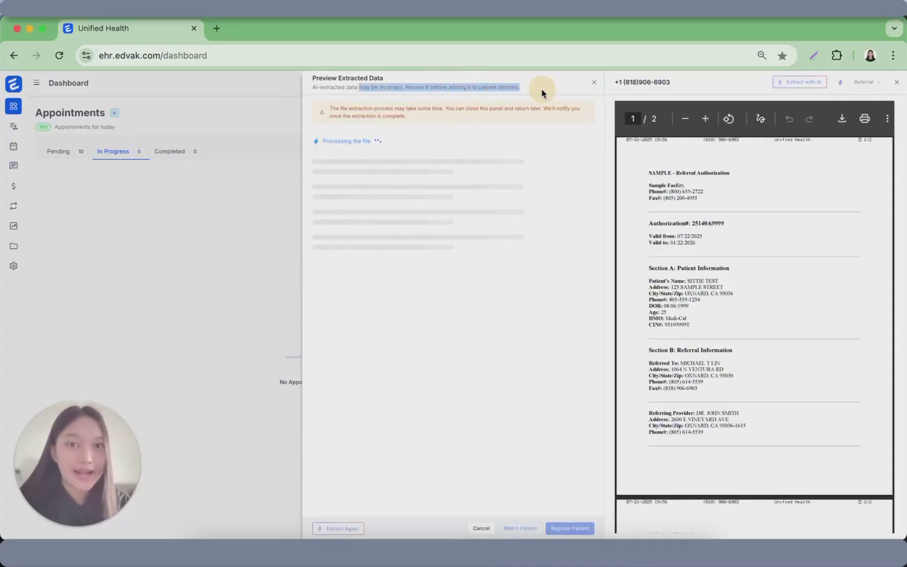
{"action": "left_click", "coordinate": [542, 90]}
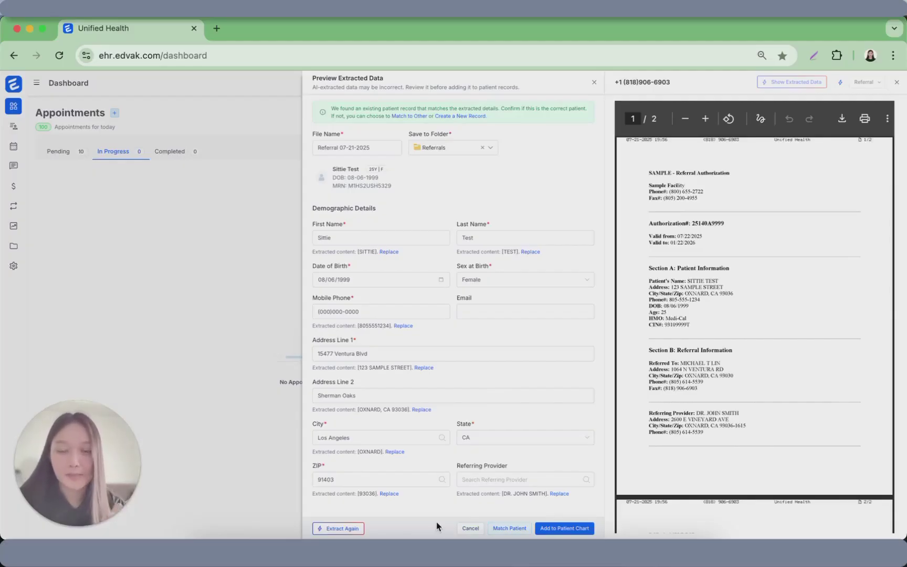
Step: Look up the existing patient by first name for matching, and add the extracted referral to the patient's chart
{"action": "left_click", "coordinate": [510, 529]}
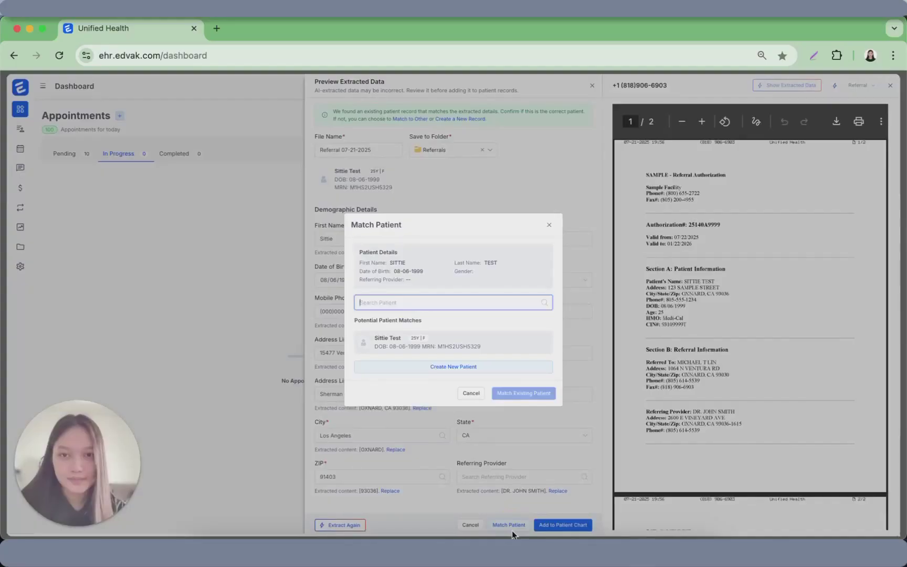
{"action": "left_click", "coordinate": [445, 300]}
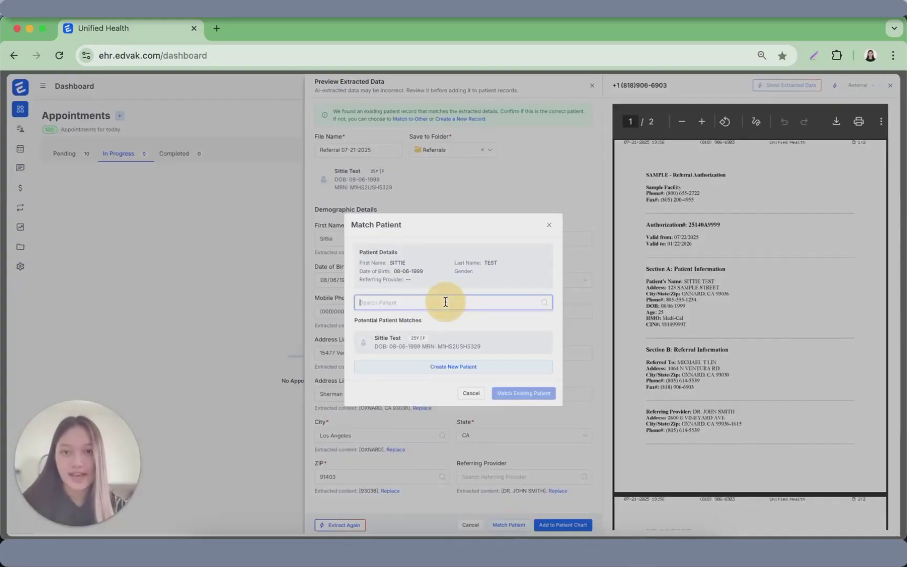
{"action": "type", "text": "sittie"}
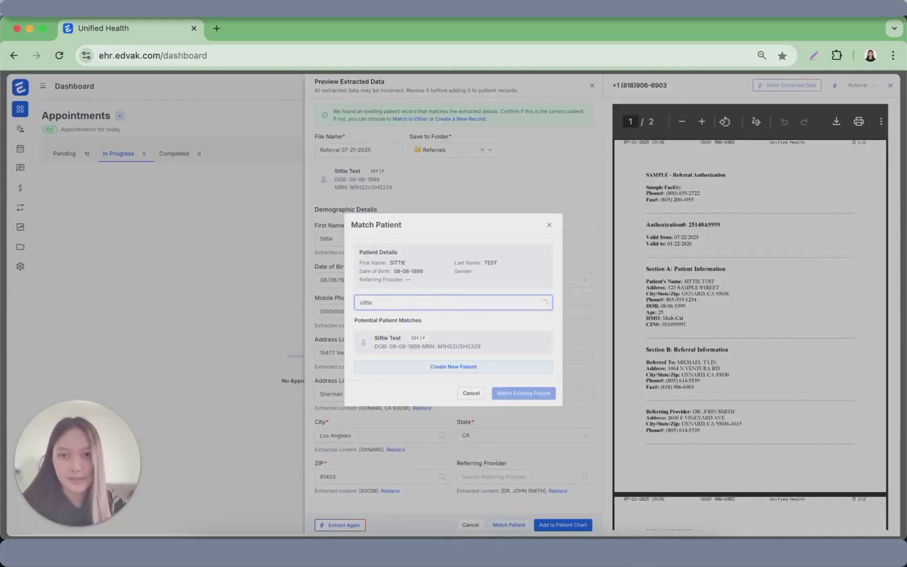
{"action": "left_click", "coordinate": [435, 331]}
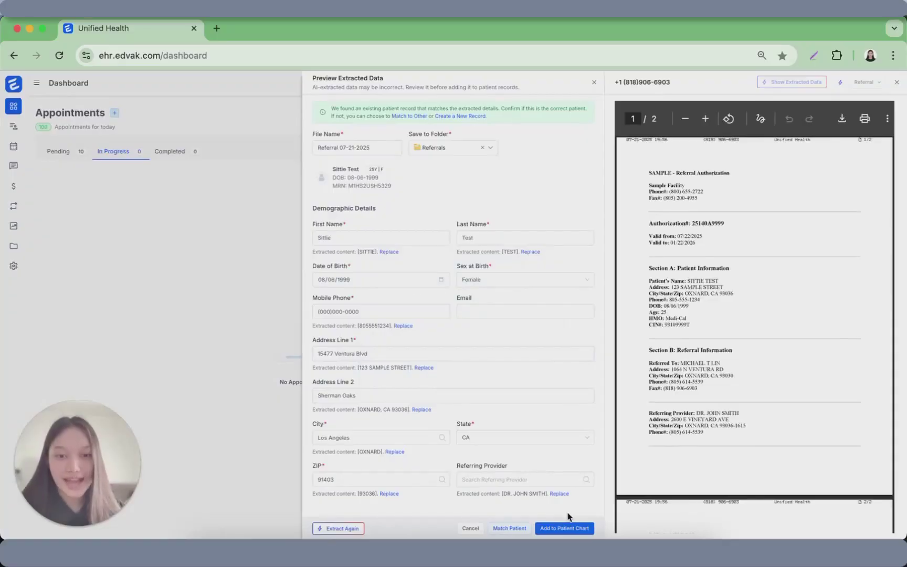
{"action": "left_click", "coordinate": [544, 532]}
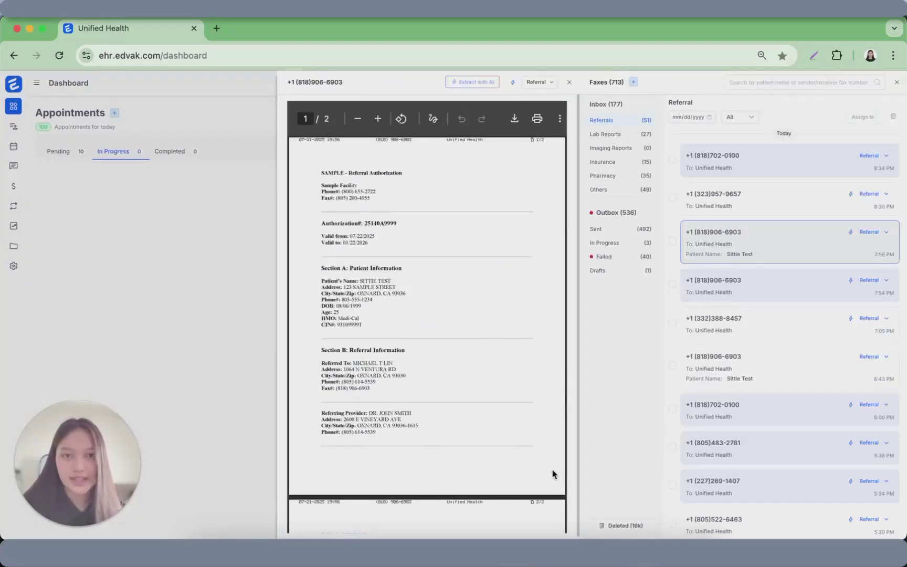
Step: Look over the 7:54 PM fax in the Others inbox and set its file name to Referral
{"action": "scroll", "coordinate": [552, 474], "scroll_direction": "down", "scroll_amount": 1}
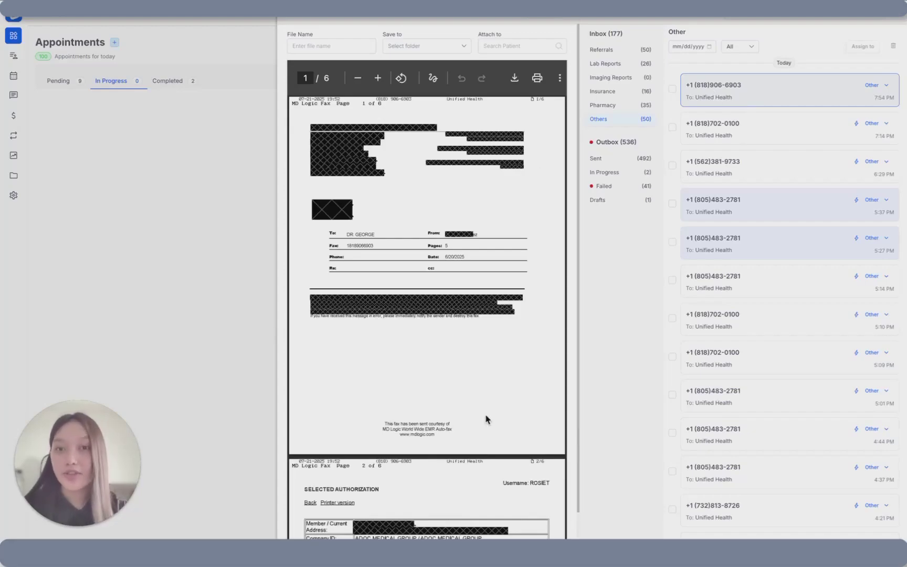
{"action": "scroll", "coordinate": [407, 320], "scroll_direction": "down", "scroll_amount": 1}
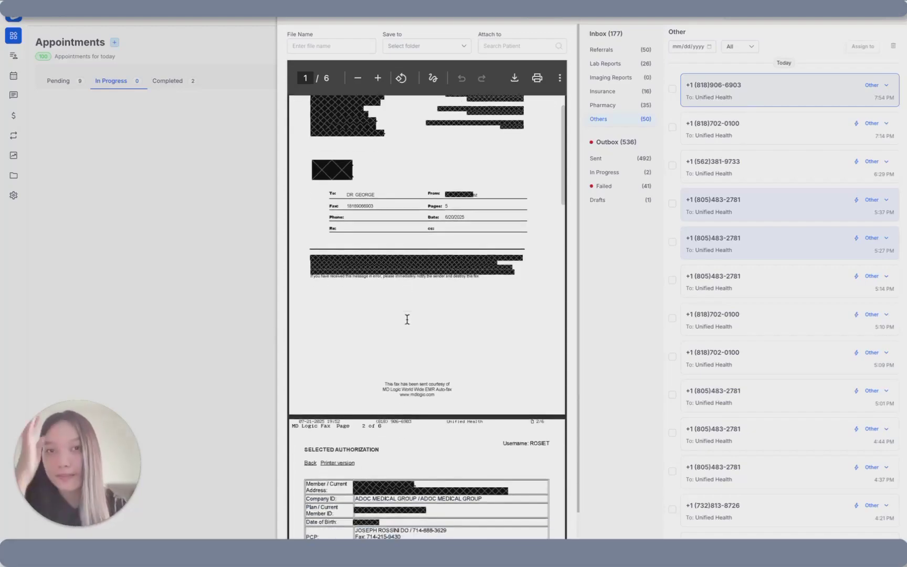
{"action": "left_click", "coordinate": [338, 46]}
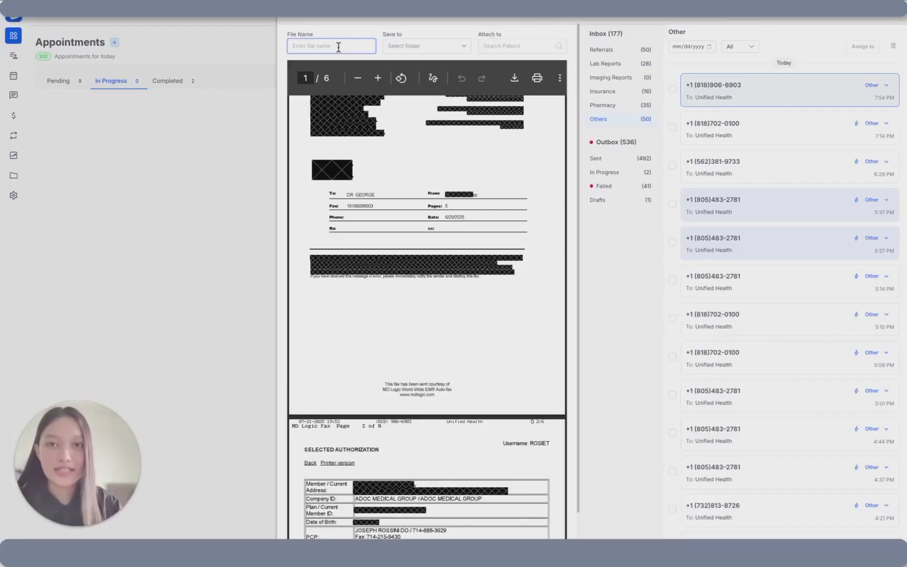
{"action": "type", "text": "Re"}
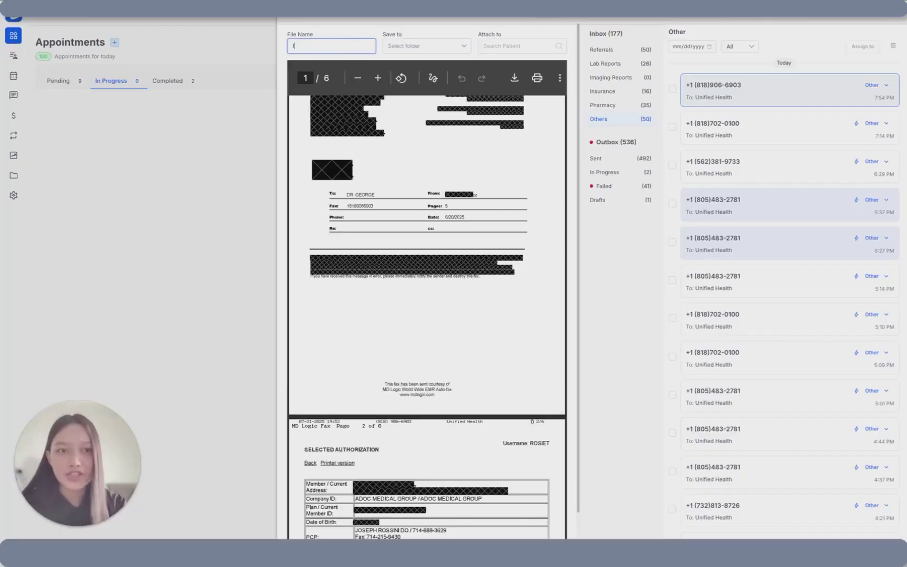
{"action": "key", "text": "BackSpace"}
{"action": "key", "text": "BackSpace"}
{"action": "type", "text": "Referral"}
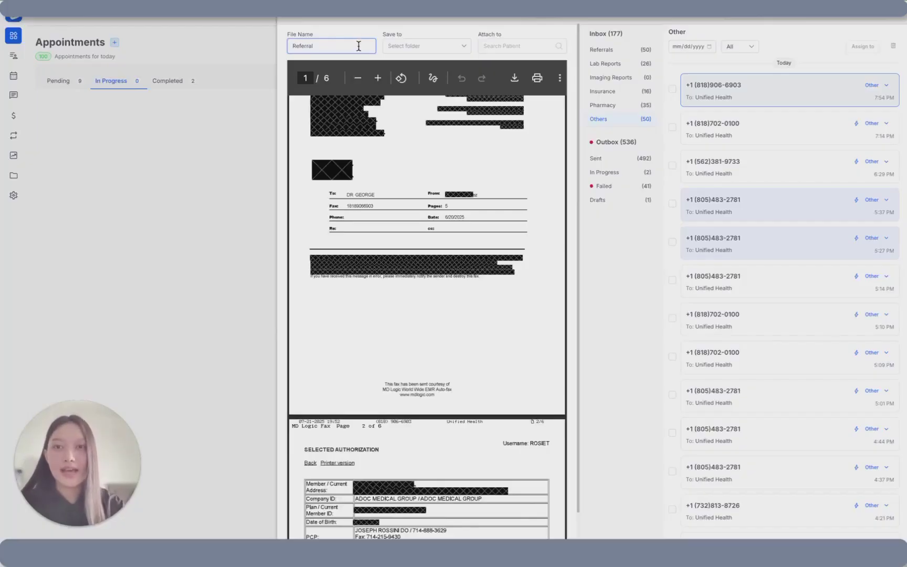
Step: Choose Referrals as the folder where the 7:54 PM fax is saved
{"action": "left_click", "coordinate": [441, 48]}
{"action": "scroll", "coordinate": [422, 115], "scroll_direction": "down", "scroll_amount": 2}
{"action": "scroll", "coordinate": [422, 115], "scroll_direction": "down", "scroll_amount": 1}
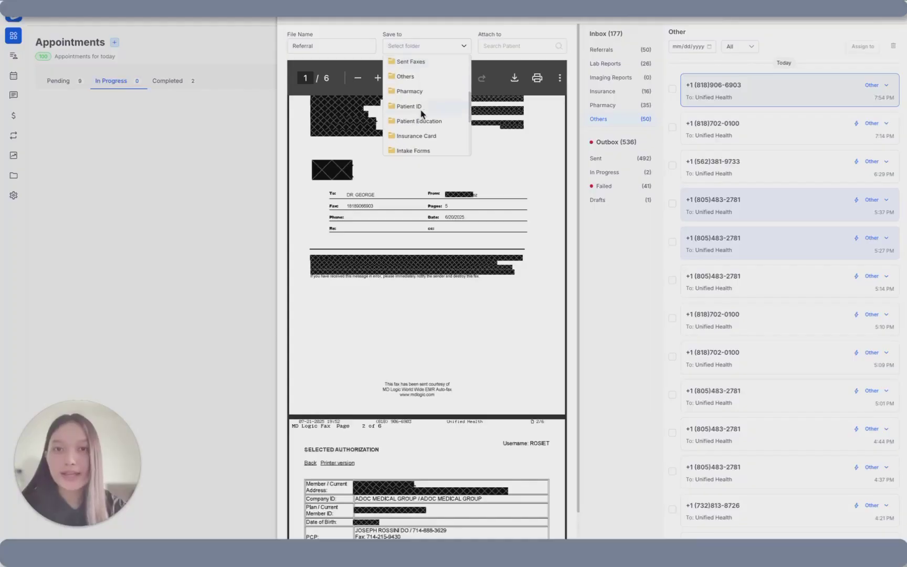
{"action": "scroll", "coordinate": [422, 115], "scroll_direction": "down", "scroll_amount": 2}
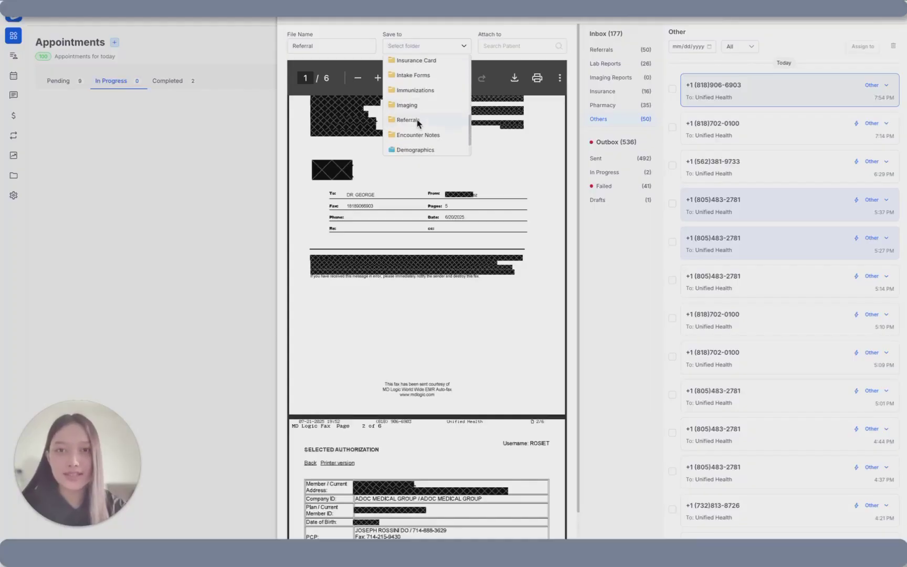
{"action": "left_click", "coordinate": [419, 121]}
Step: Find the patient by first name and select that record as the one to attach the fax to
{"action": "left_click", "coordinate": [491, 47]}
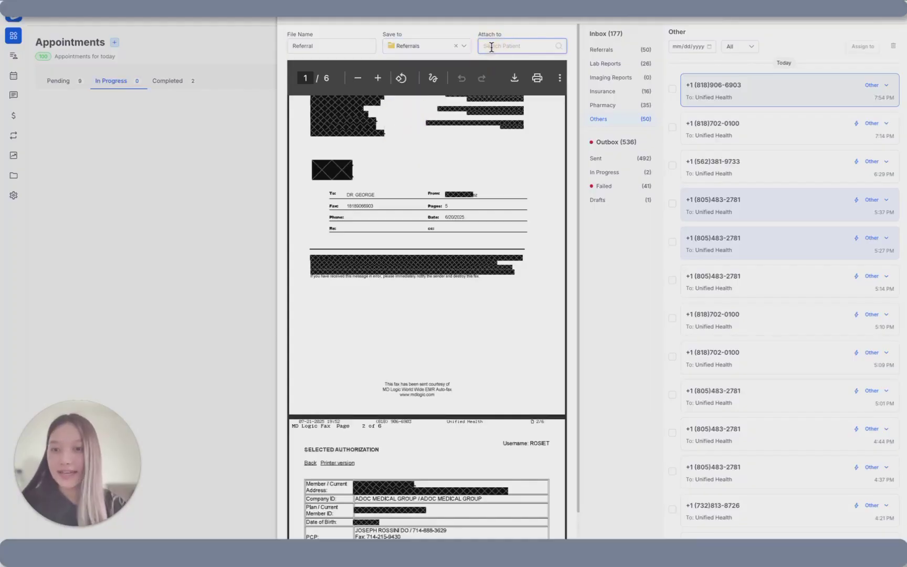
{"action": "type", "text": "is"}
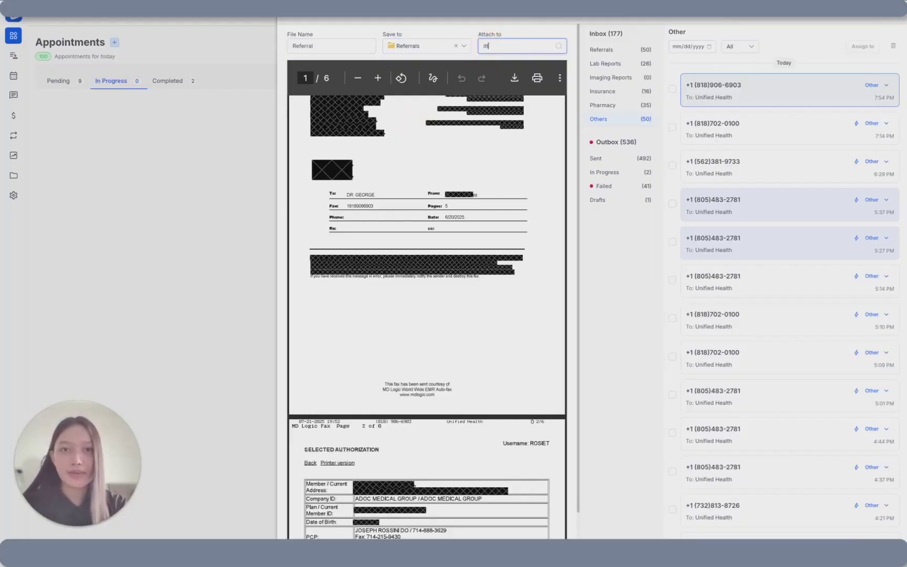
{"action": "type", "text": "ttie"}
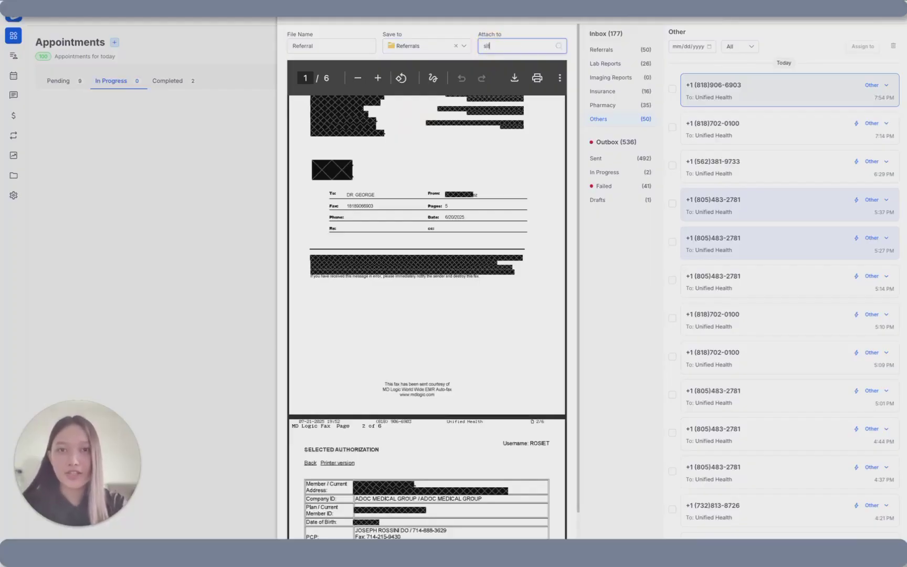
{"action": "left_click", "coordinate": [503, 70]}
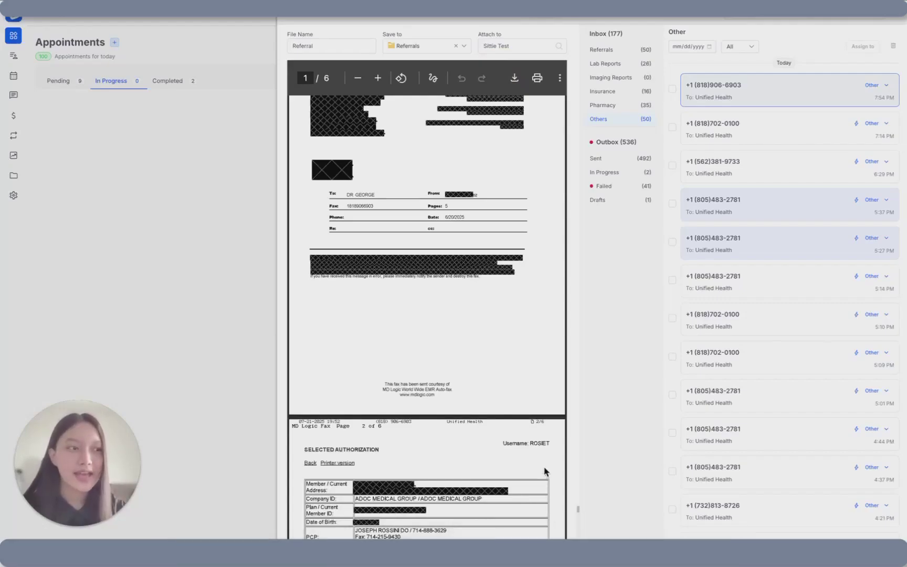
{"action": "scroll", "coordinate": [546, 477], "scroll_direction": "down", "scroll_amount": 2}
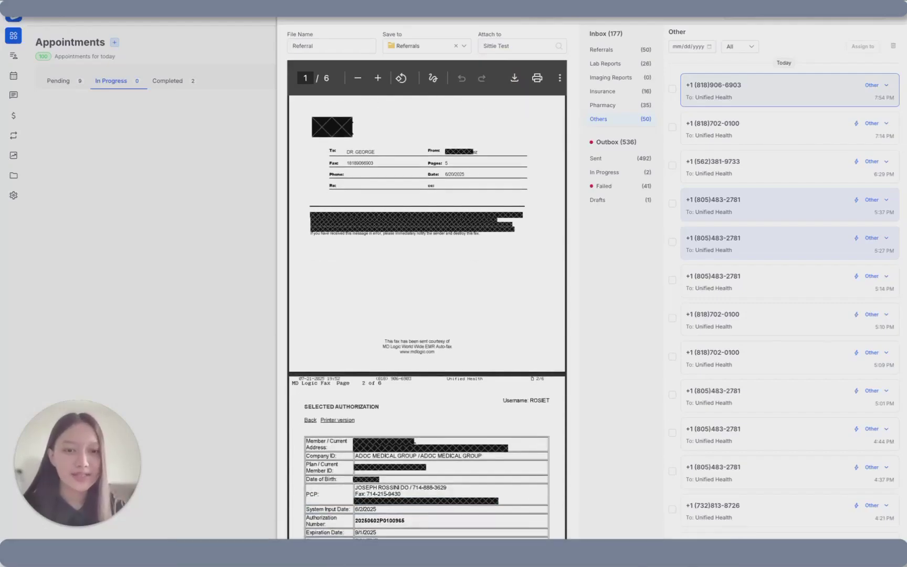